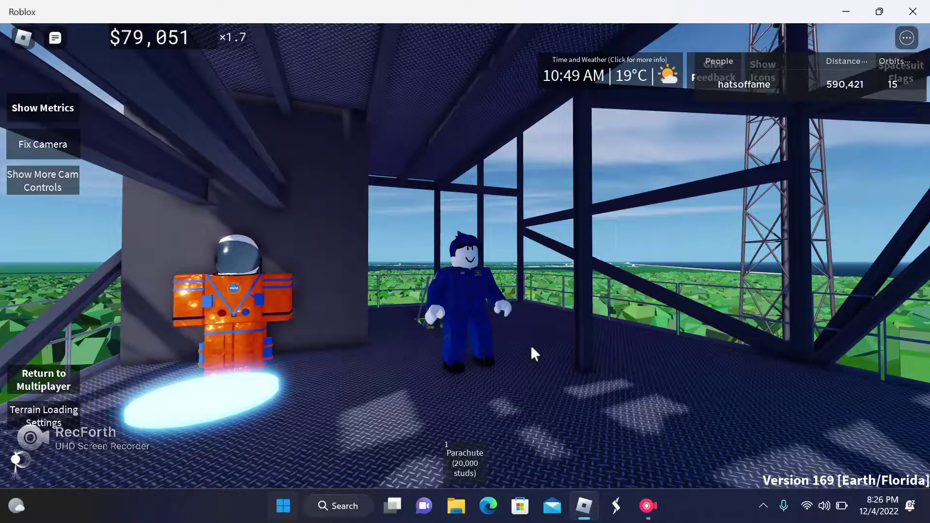
# Step: Walk the astronaut across the tower platform and hide the player leaderboard
pyautogui.press('s')
pyautogui.press('Tab')
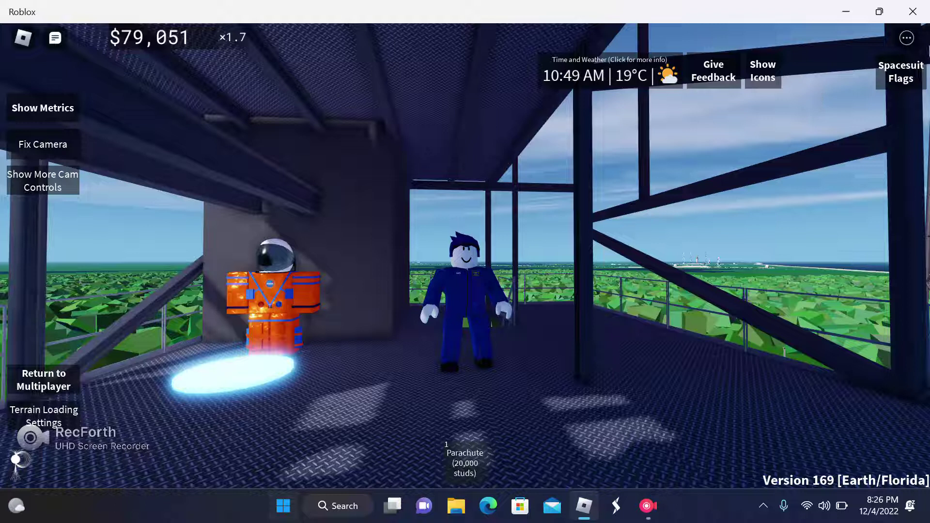
pyautogui.click(902, 83)
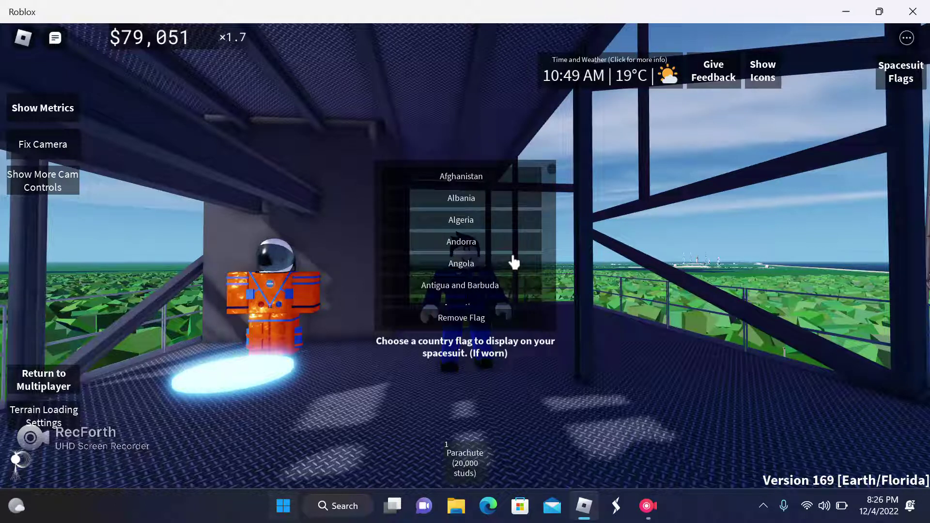
pyautogui.scroll(-3, 513, 262)
pyautogui.scroll(-3, 514, 262)
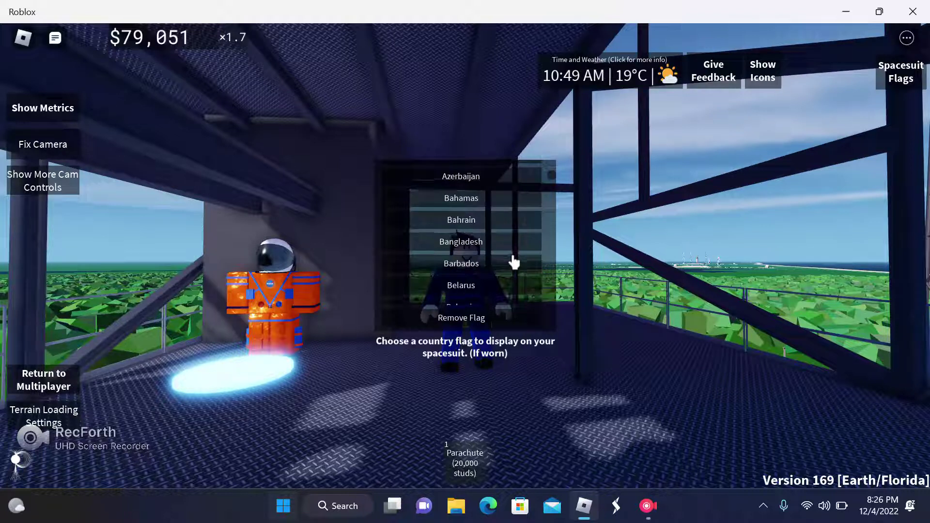
pyautogui.scroll(-3, 513, 262)
pyautogui.scroll(-3, 513, 262)
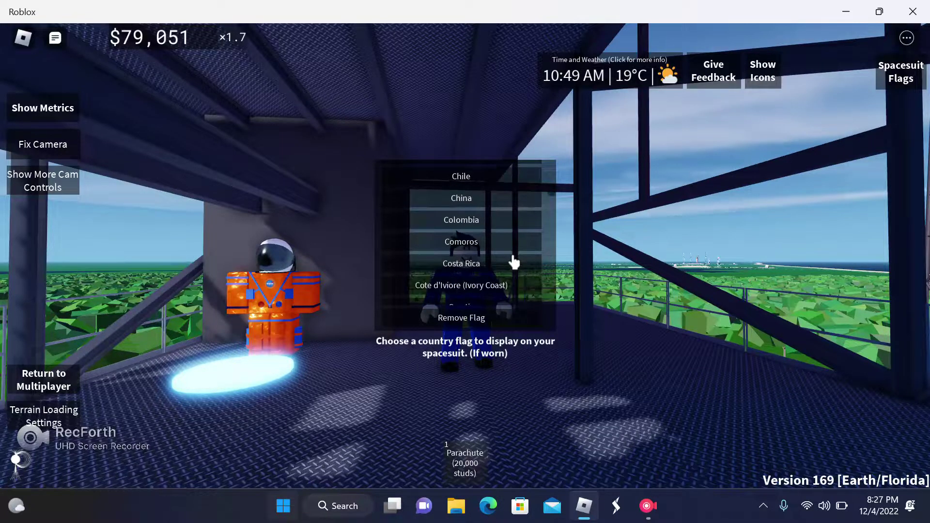
pyautogui.scroll(-3, 513, 262)
pyautogui.scroll(-3, 514, 262)
pyautogui.scroll(-3, 513, 262)
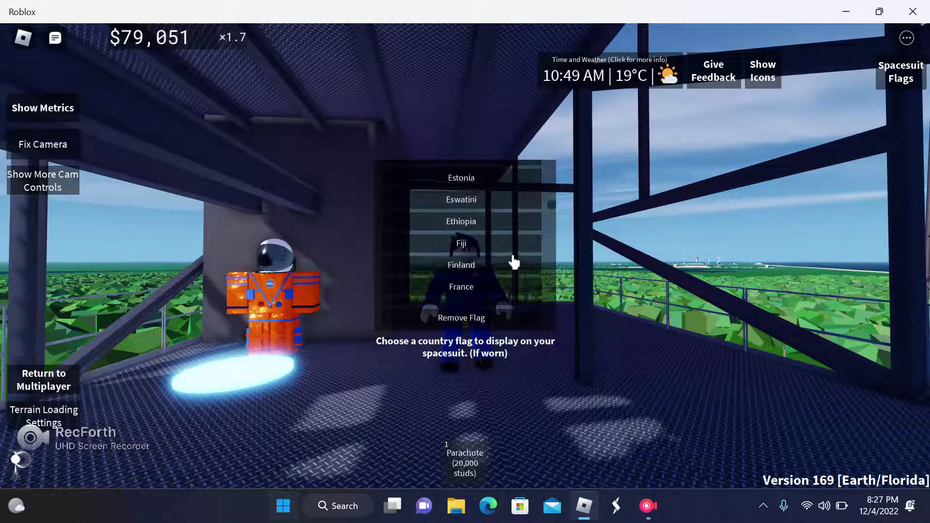
pyautogui.scroll(-3, 514, 262)
pyautogui.scroll(-3, 513, 262)
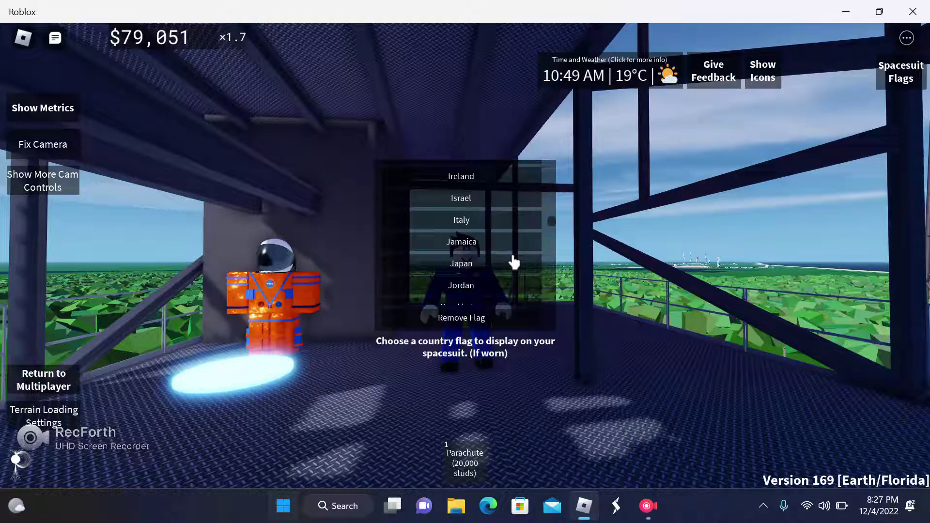
pyautogui.scroll(2, 514, 262)
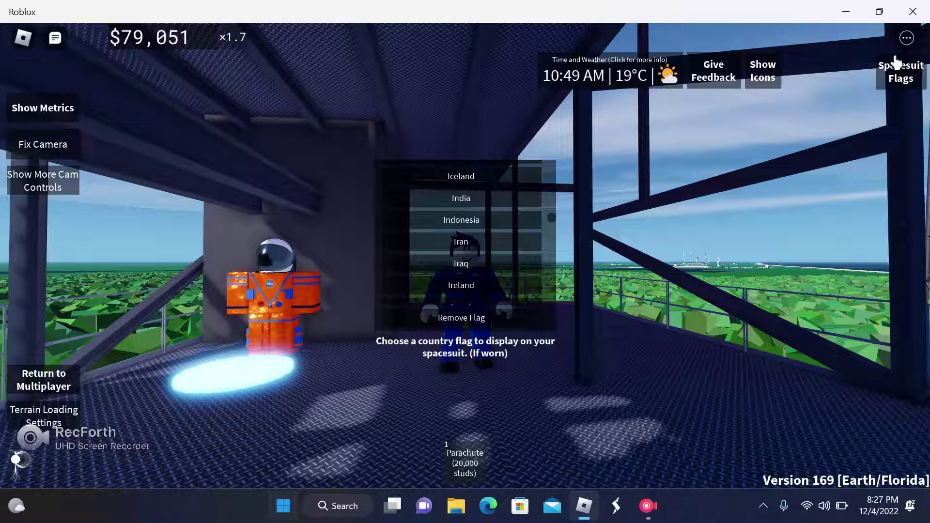
# Step: Close the flag list, show the leaderboard, and step onto the glowing suit-up pad
pyautogui.click(892, 84)
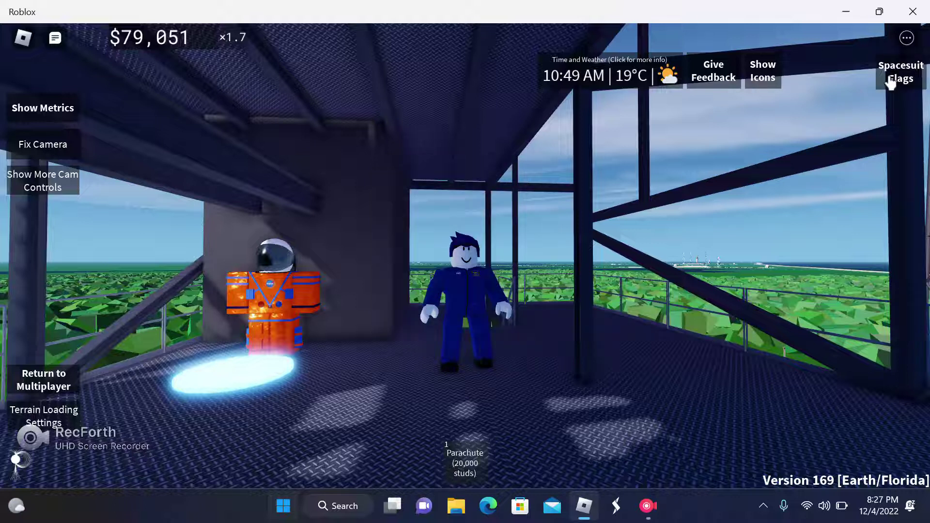
pyautogui.press('Tab')
pyautogui.press('s')
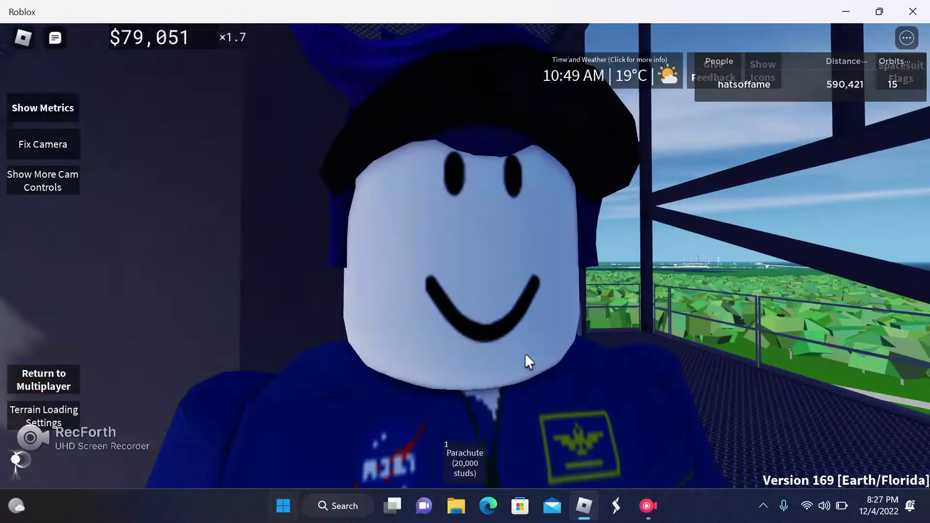
pyautogui.press('w')
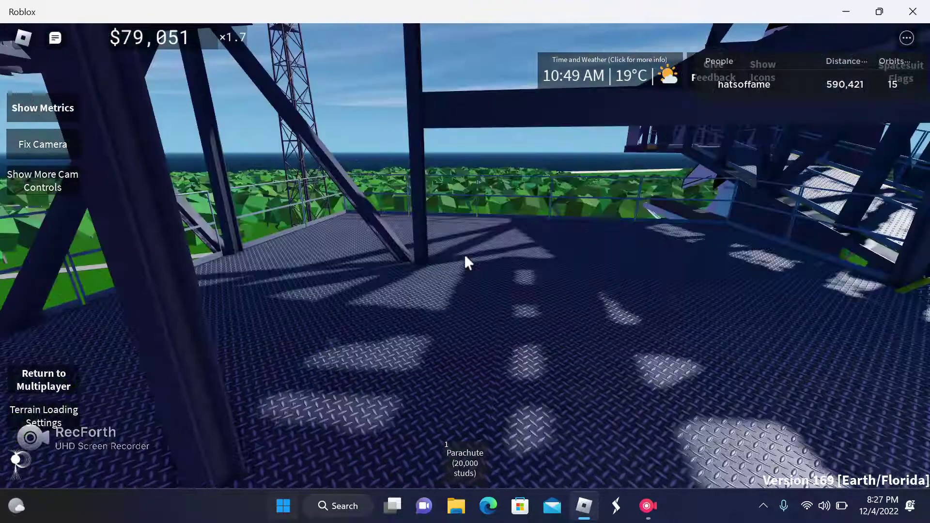
pyautogui.press('a')
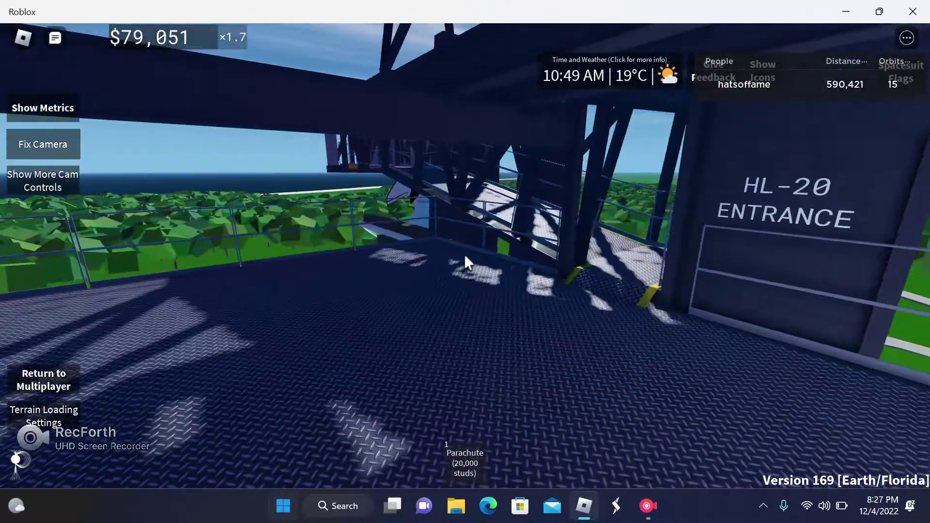
pyautogui.press('d')
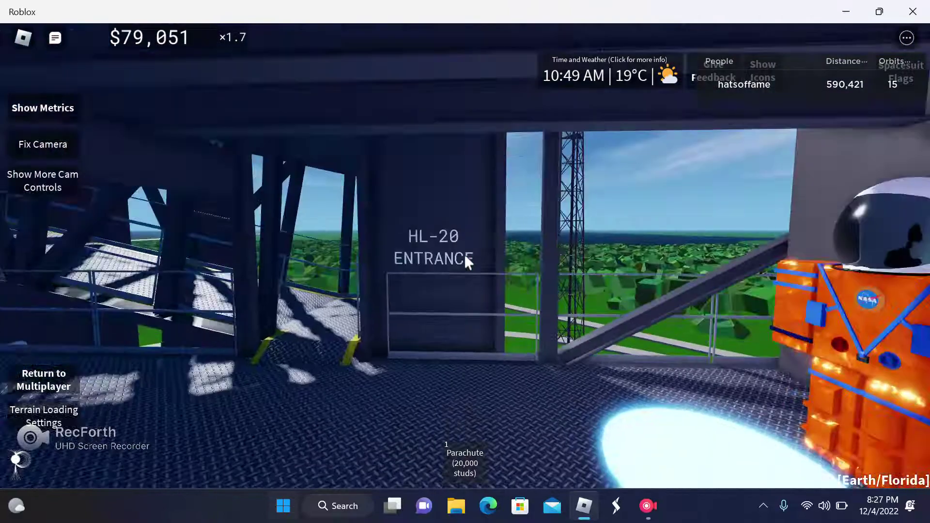
pyautogui.press('d')
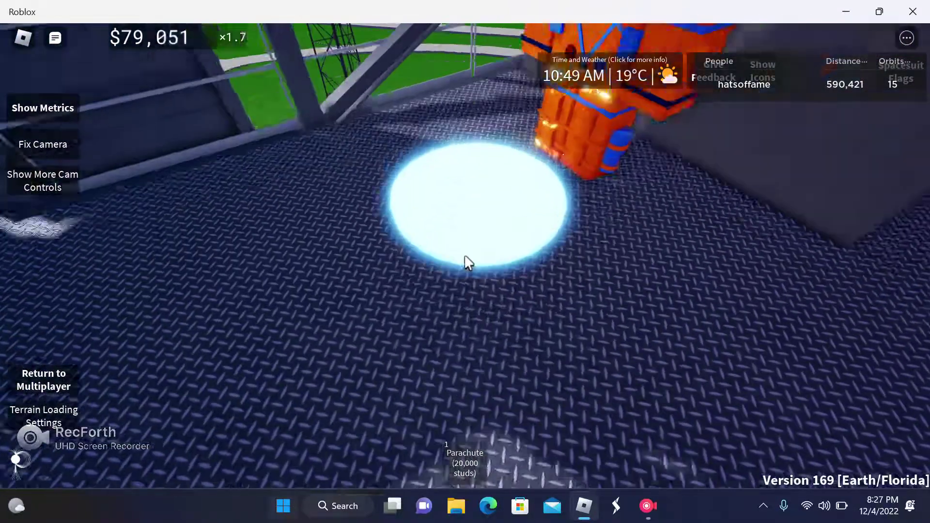
pyautogui.scroll(-3, 466, 262)
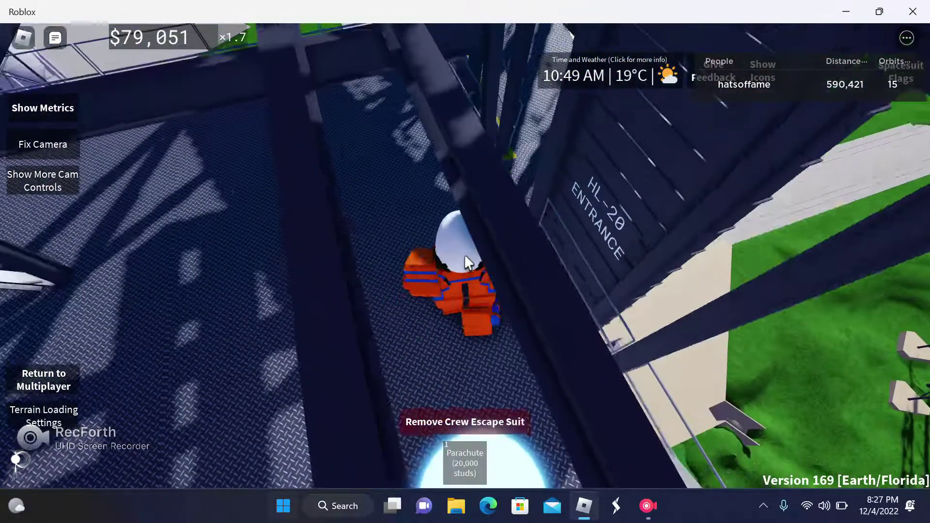
# Step: Turn toward the HL-20 ENTRANCE and walk the catwalk to the capsule hatch
pyautogui.press('d')
pyautogui.scroll(-3, 466, 258)
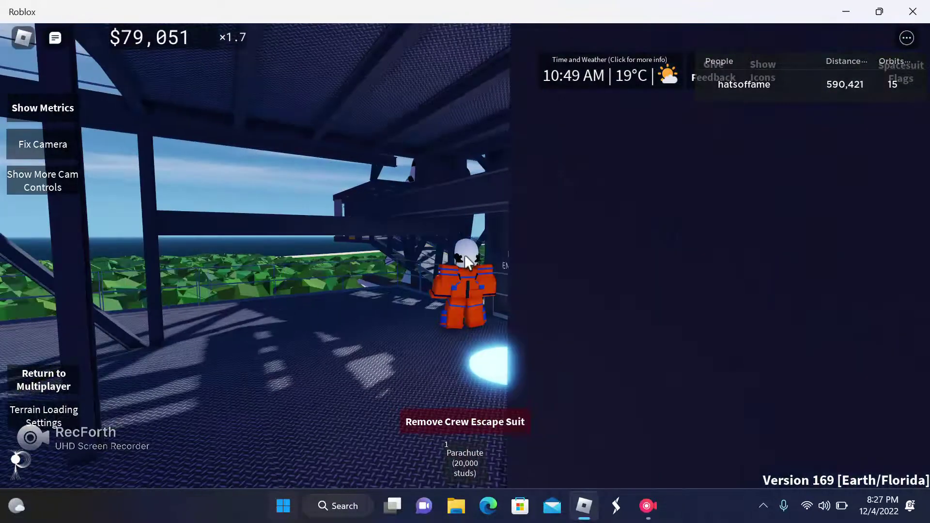
pyautogui.scroll(5, 467, 258)
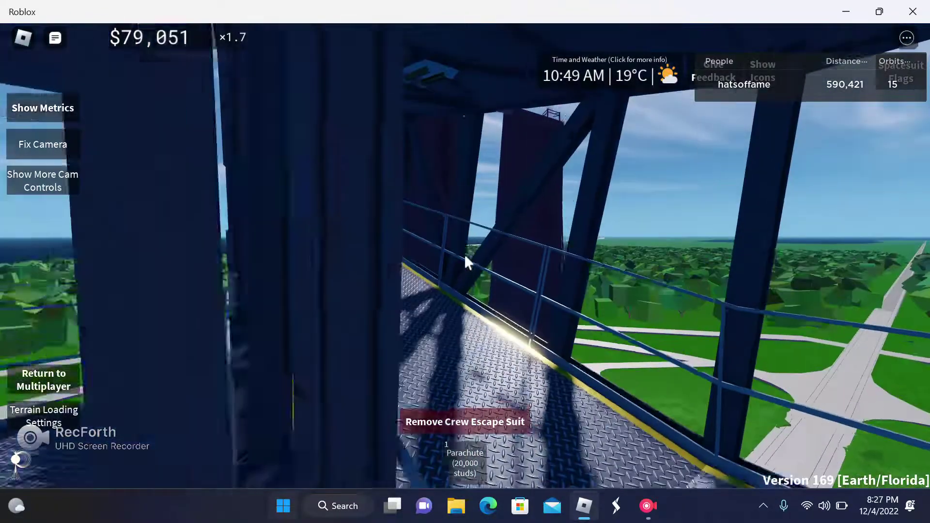
pyautogui.press('Left')
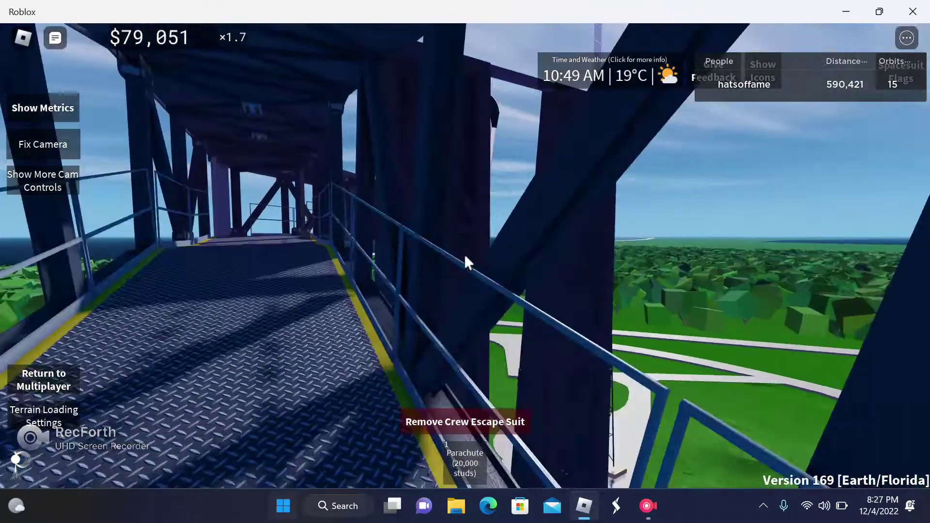
pyautogui.press('Left')
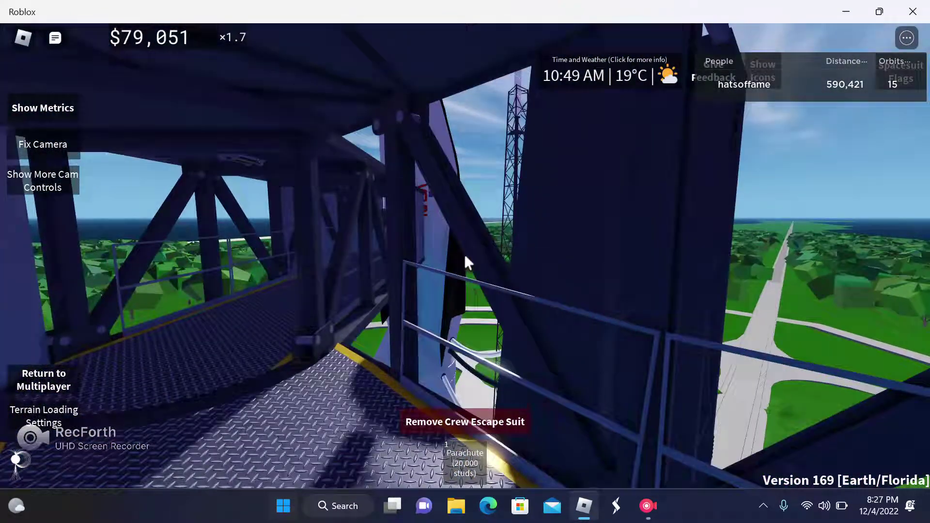
pyautogui.press('Up')
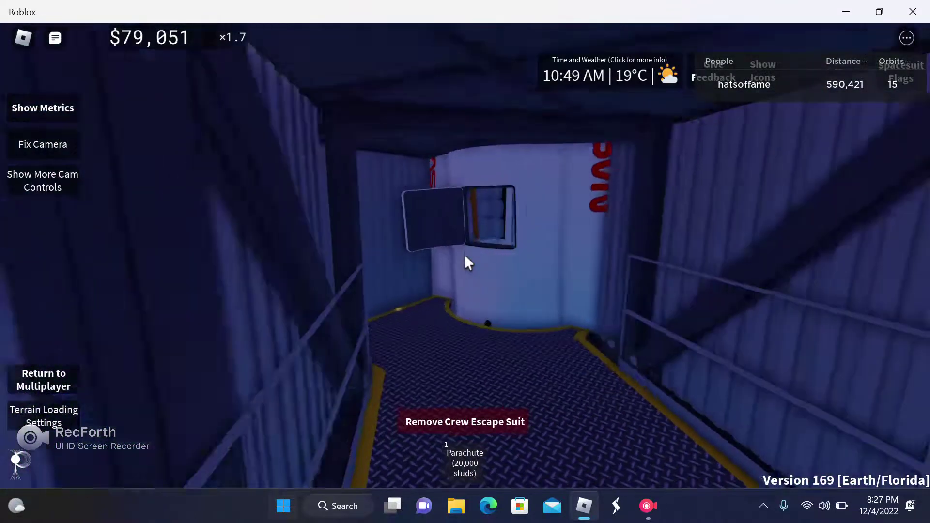
# Step: Move through the hatch to the Pilot Seat and sit down
pyautogui.press('Up')
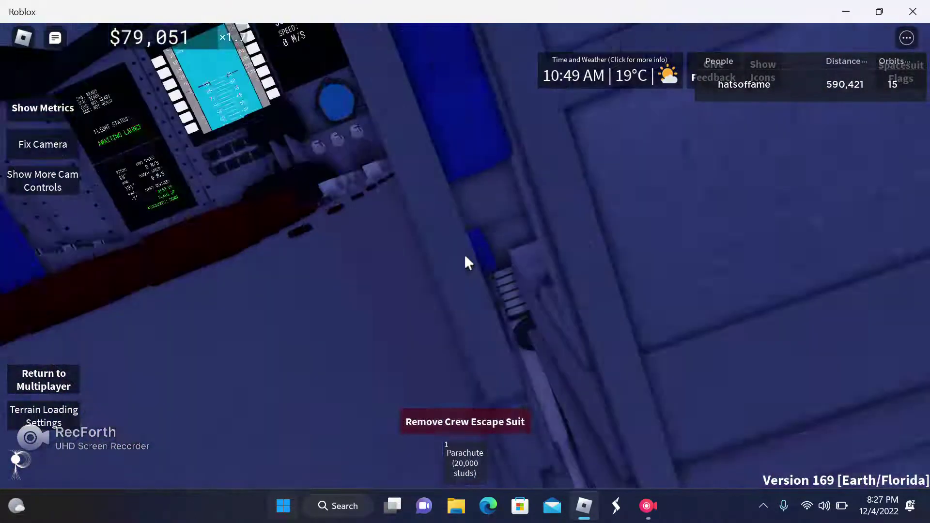
pyautogui.press('1')
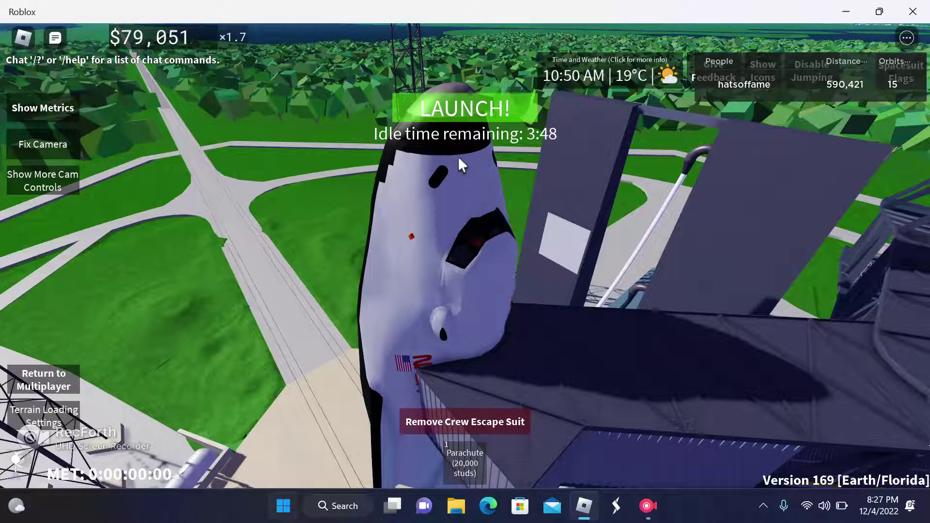
# Step: Start the Dream Chaser countdown with LAUNCH!, then click the taskbar recorder icon
pyautogui.click(433, 125)
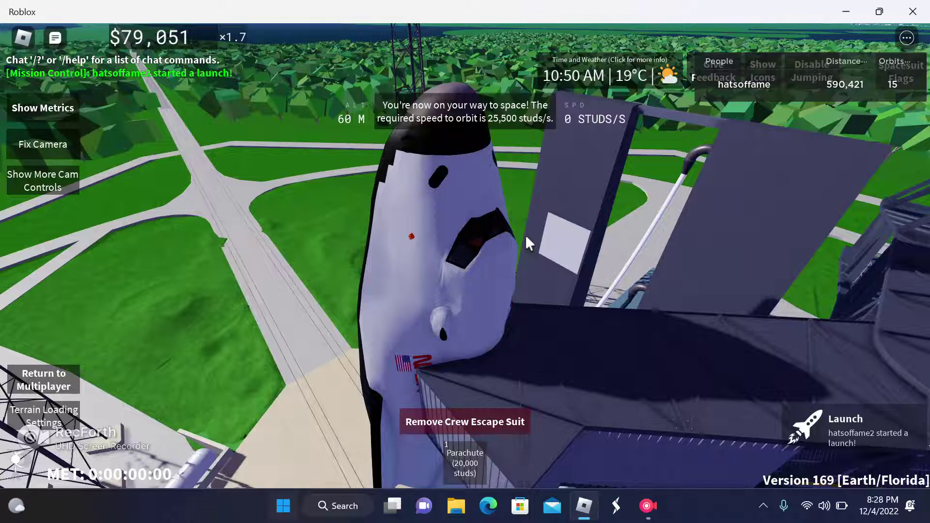
pyautogui.scroll(-5, 541, 247)
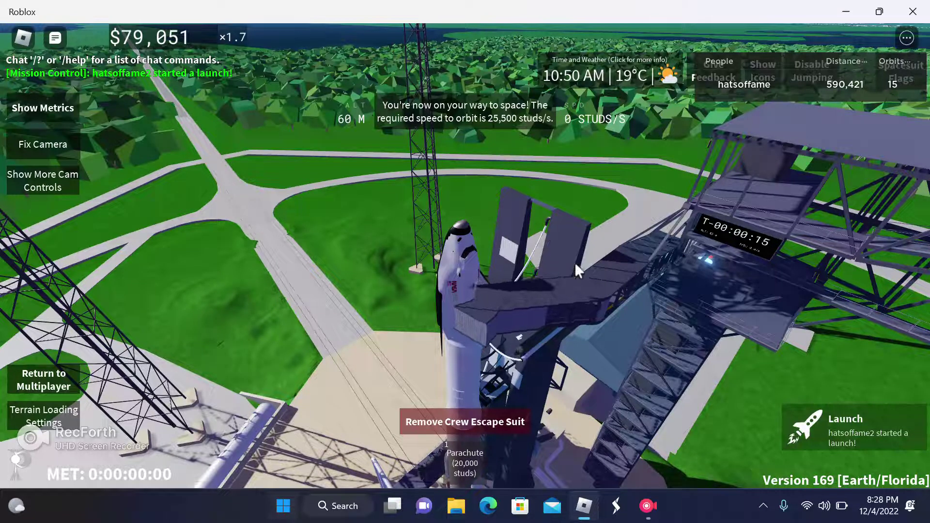
pyautogui.click(648, 505)
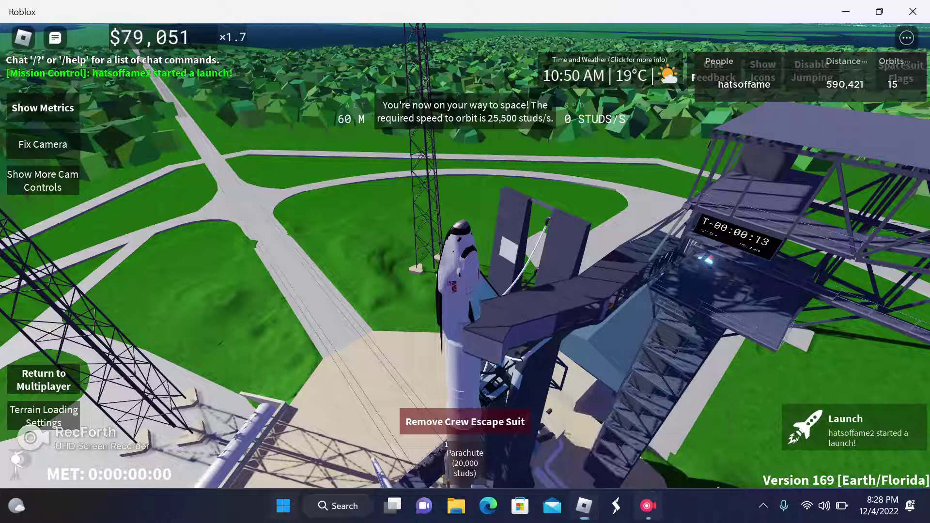
# Step: Dismiss the RecForth window and open the Roblox pause menu during liftoff
pyautogui.click(648, 506)
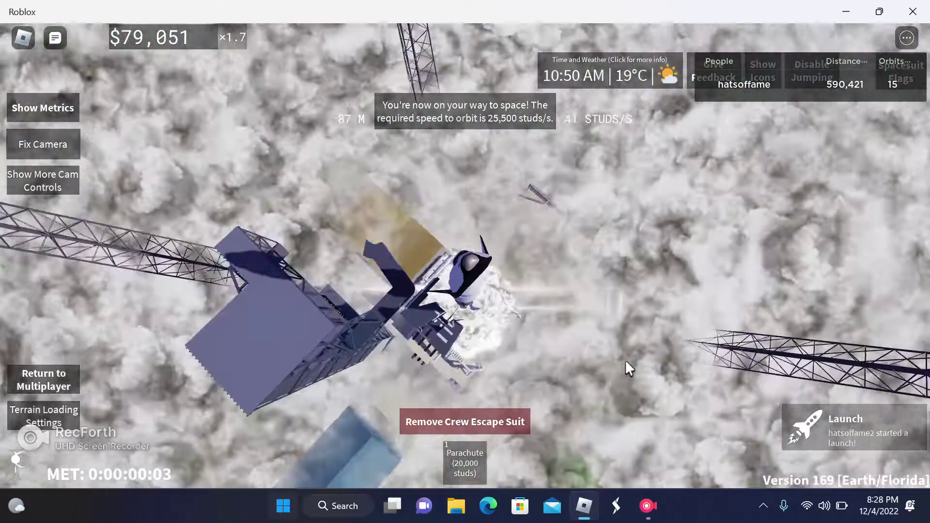
pyautogui.press('Escape')
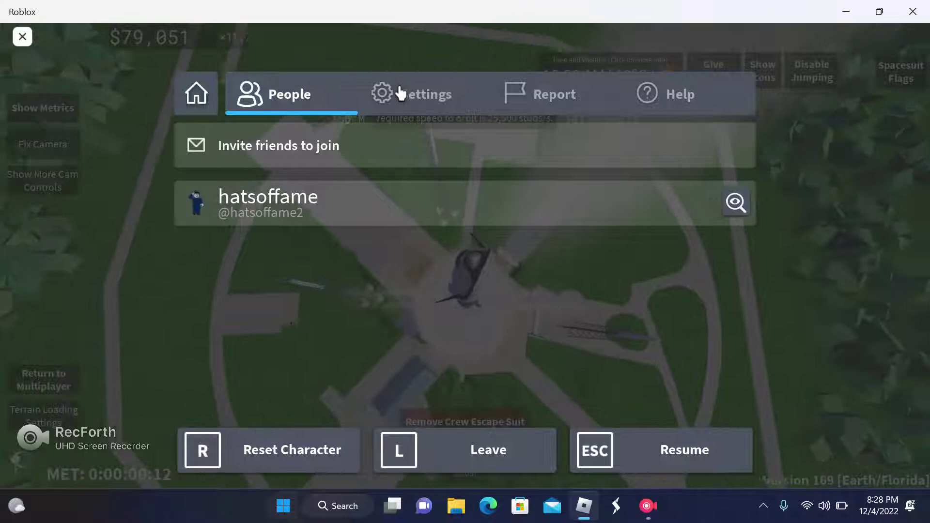
# Step: Set the game volume to the second of ten levels in Settings and close the menu
pyautogui.click(400, 93)
pyautogui.scroll(-3, 503, 287)
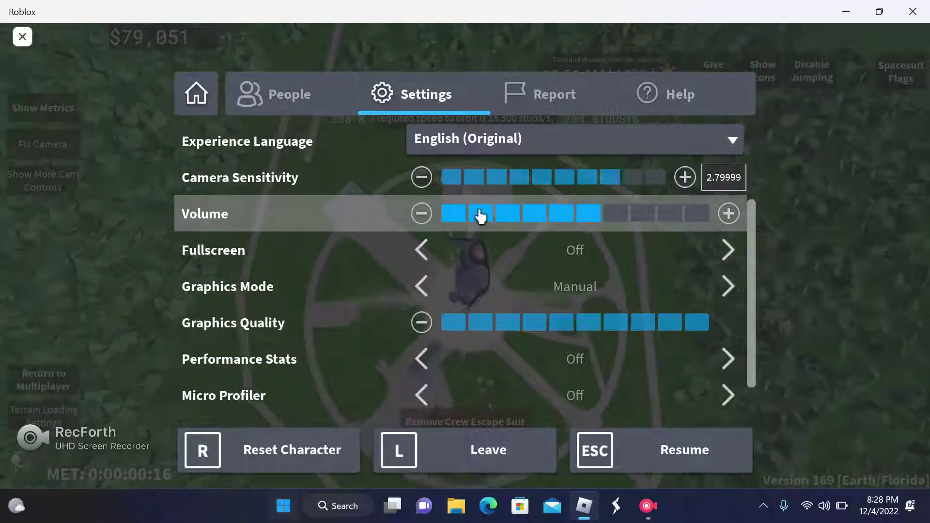
pyautogui.click(483, 222)
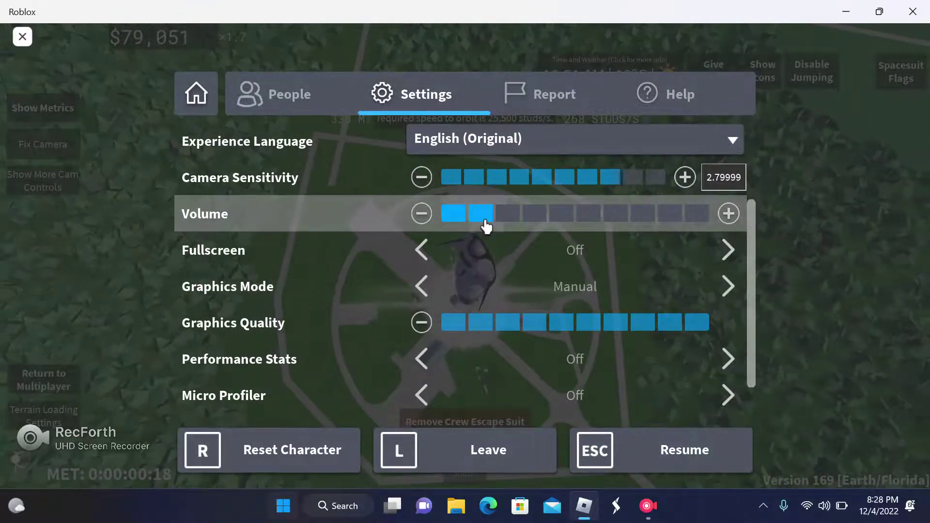
pyautogui.press('Escape')
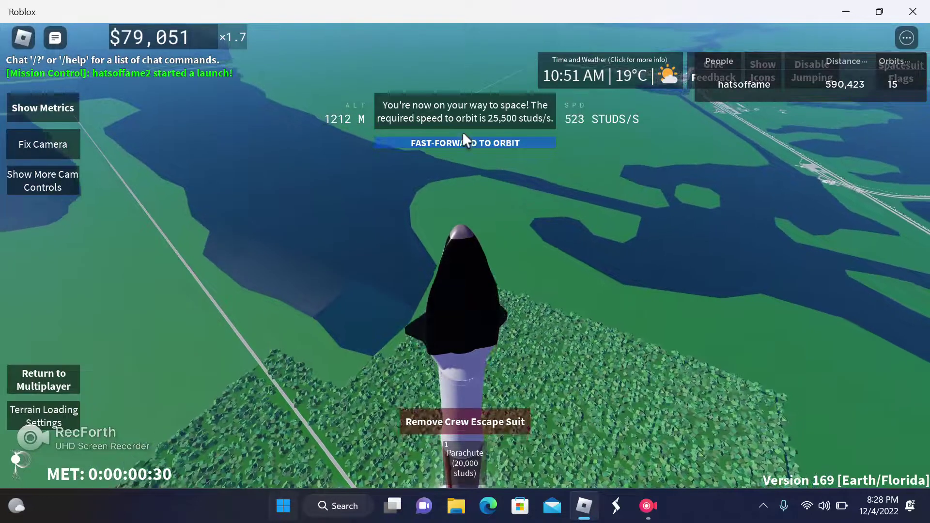
# Step: Use FAST-FORWARD TO ORBIT to warp the Atlas V toward space
pyautogui.click(465, 143)
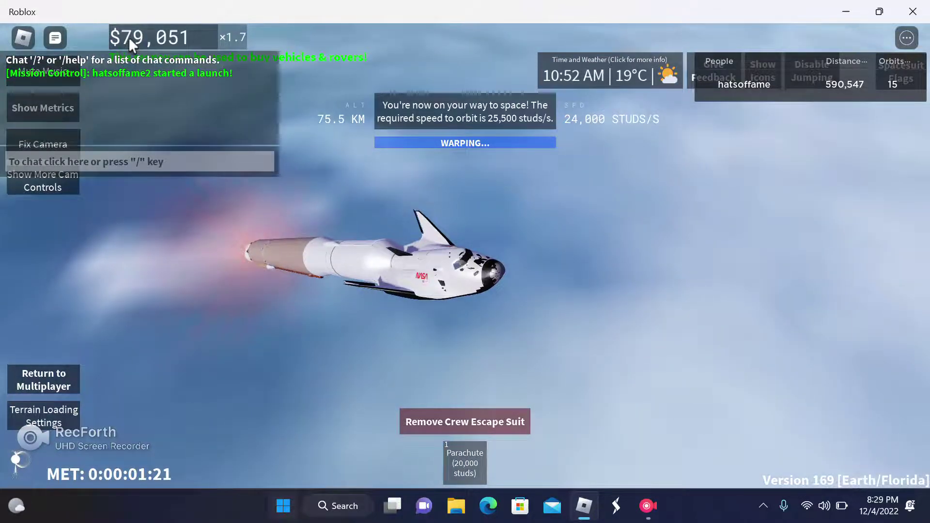
# Step: Hide chat, show the flight data metrics panel, and mute the game music
pyautogui.click(47, 37)
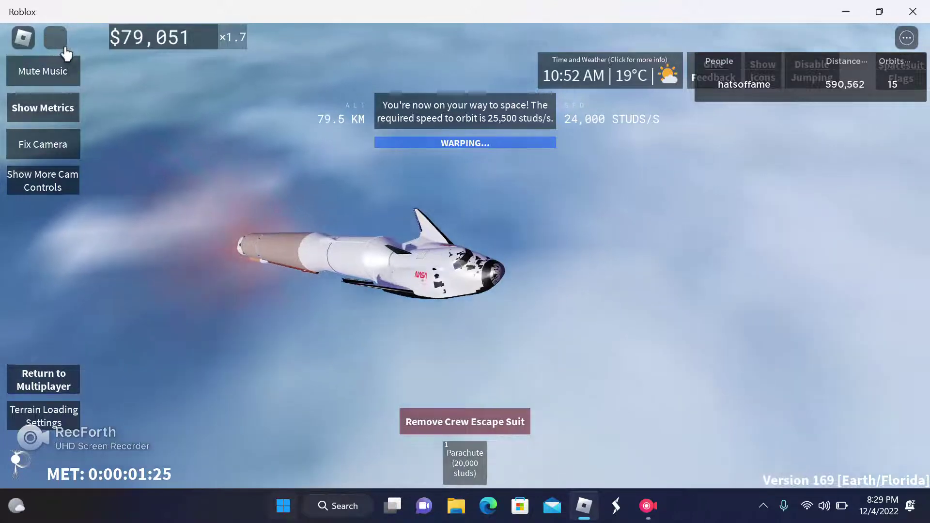
pyautogui.click(42, 113)
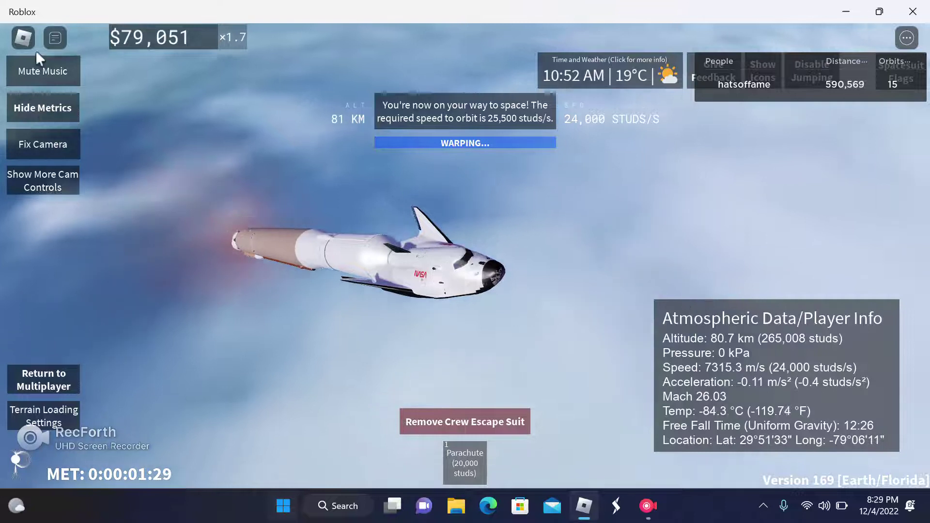
pyautogui.click(23, 38)
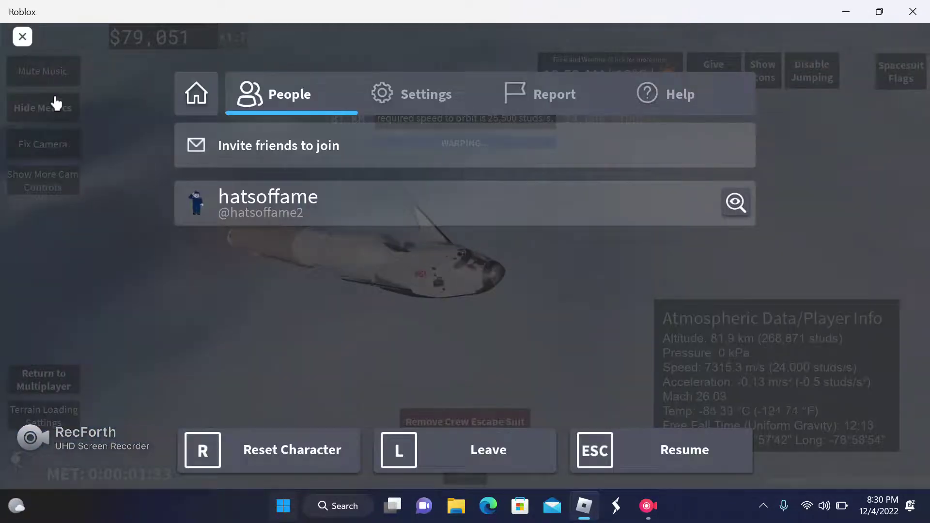
pyautogui.press('Escape')
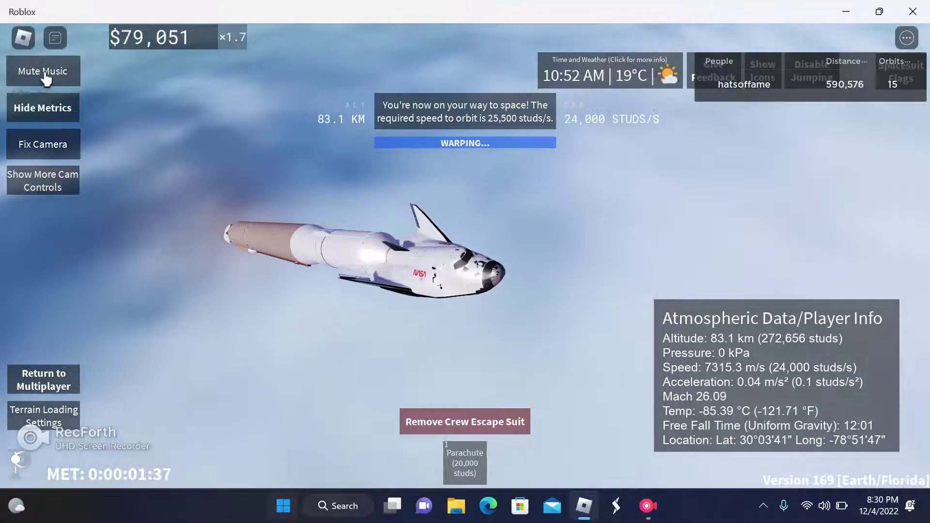
pyautogui.click(45, 78)
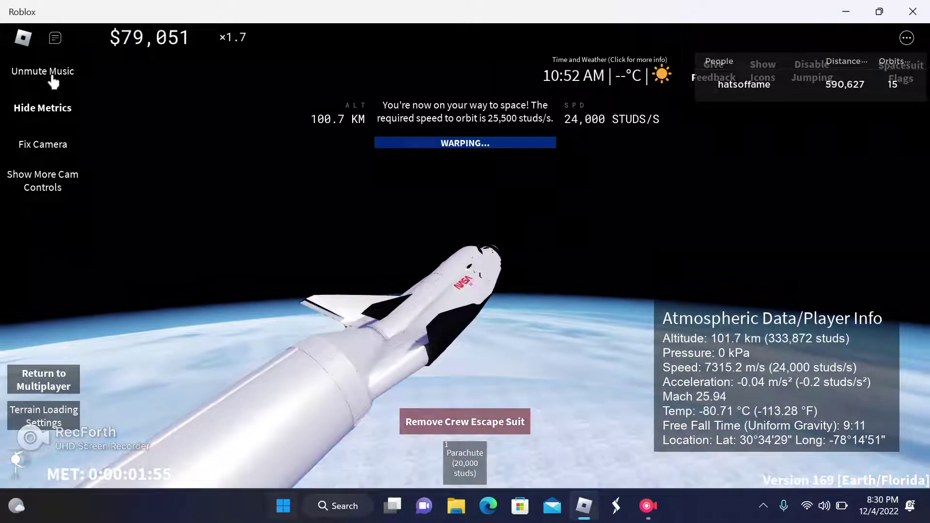
# Step: Hide the atmospheric metrics panel and toggle the top-left chat button
pyautogui.click(42, 107)
pyautogui.click(55, 37)
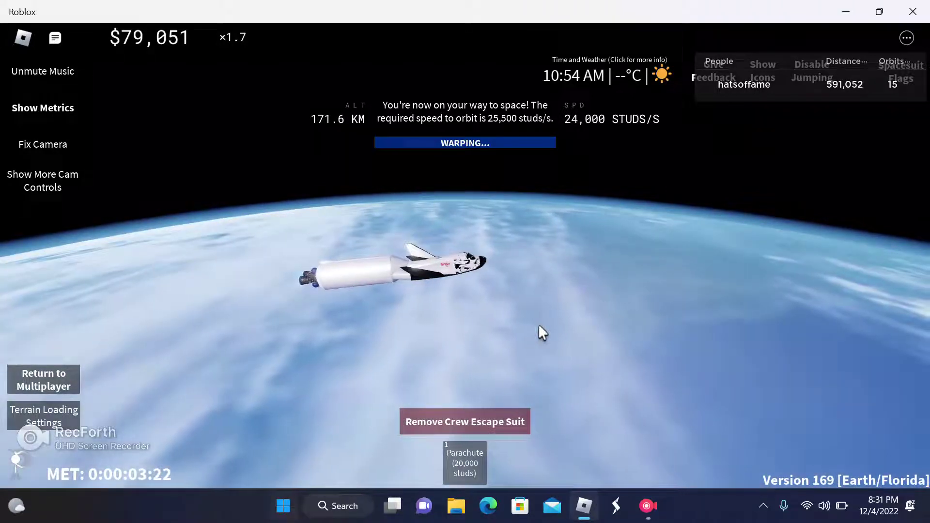
pyautogui.scroll(3, 539, 326)
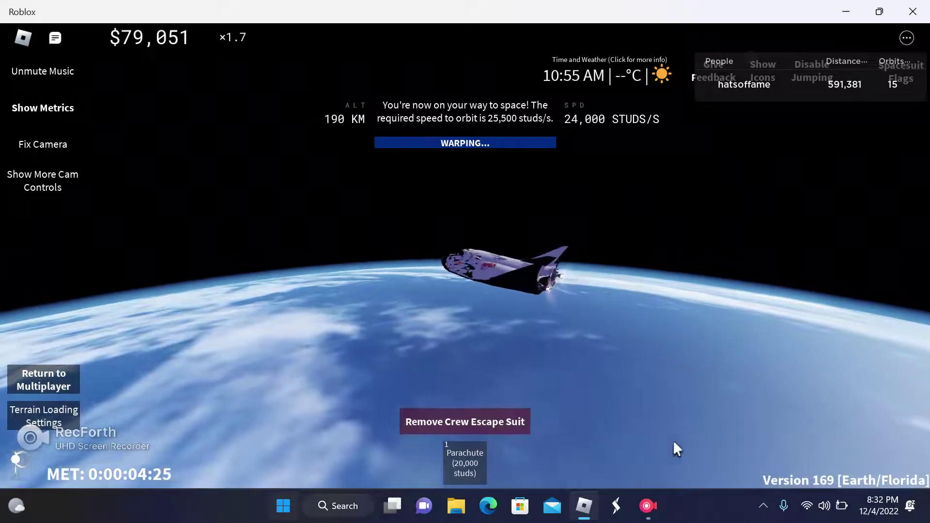
# Step: Open and close the RecForth recorder window while the warp reaches parking orbit
pyautogui.click(648, 506)
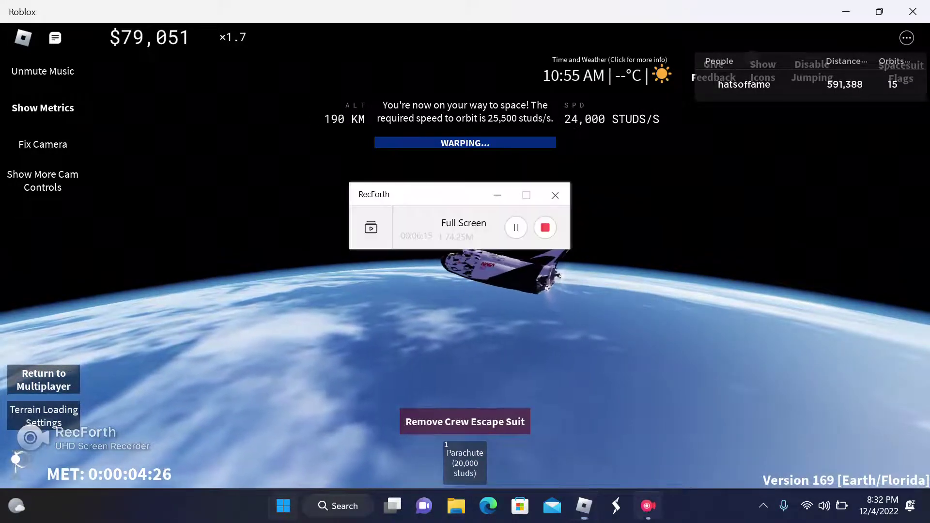
pyautogui.click(635, 456)
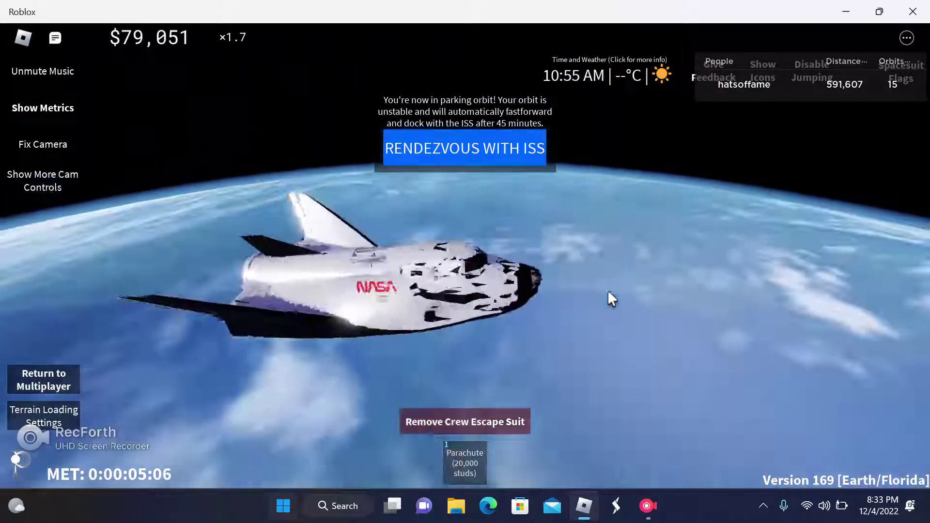
pyautogui.click(621, 487)
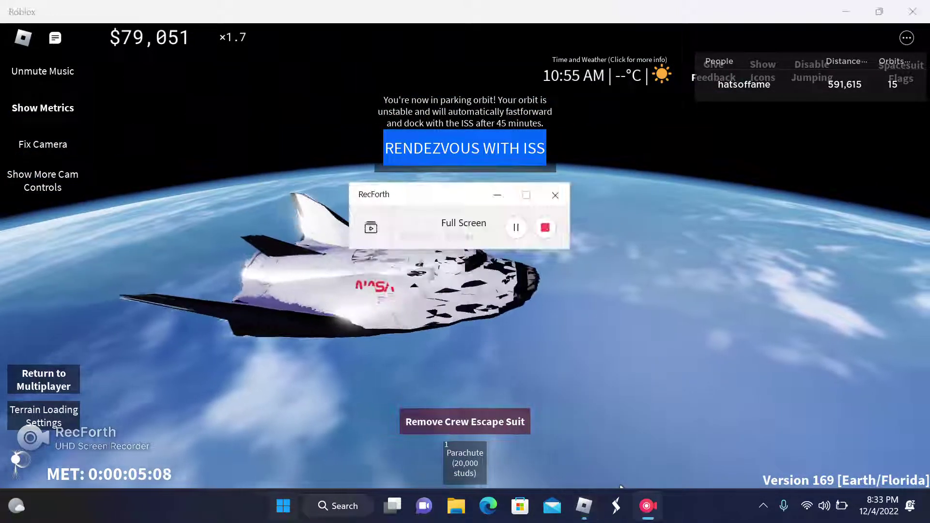